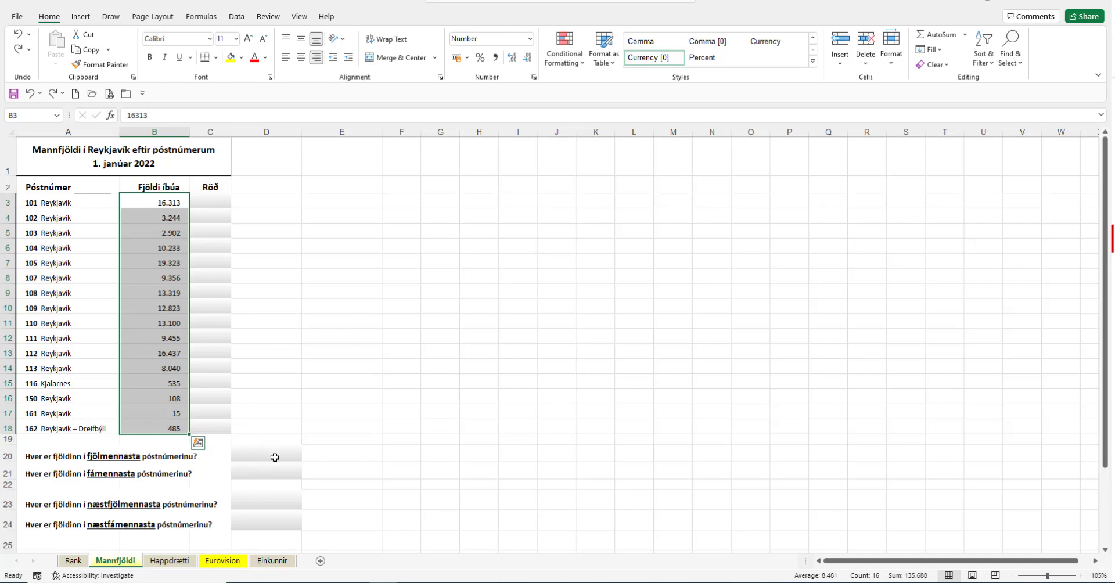
Apply the custom number format #.##0 "íbúar" to the population figures in B3:B18 and the answer cells D20:D24.
{"action": "left_click_drag", "start_coordinate": [277, 453], "coordinate": [277, 520]}
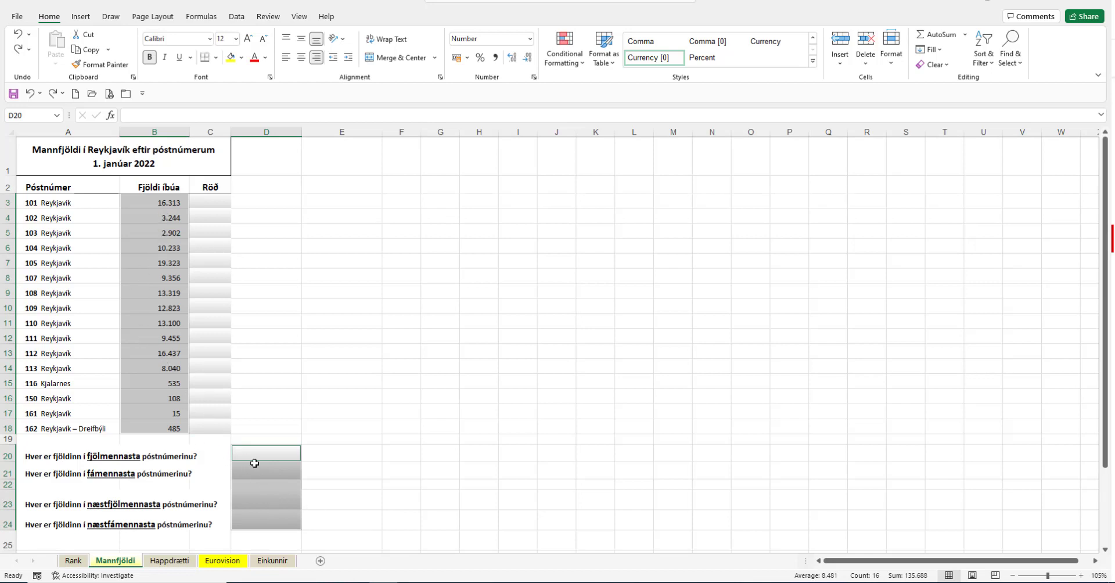
{"action": "left_click", "coordinate": [533, 78]}
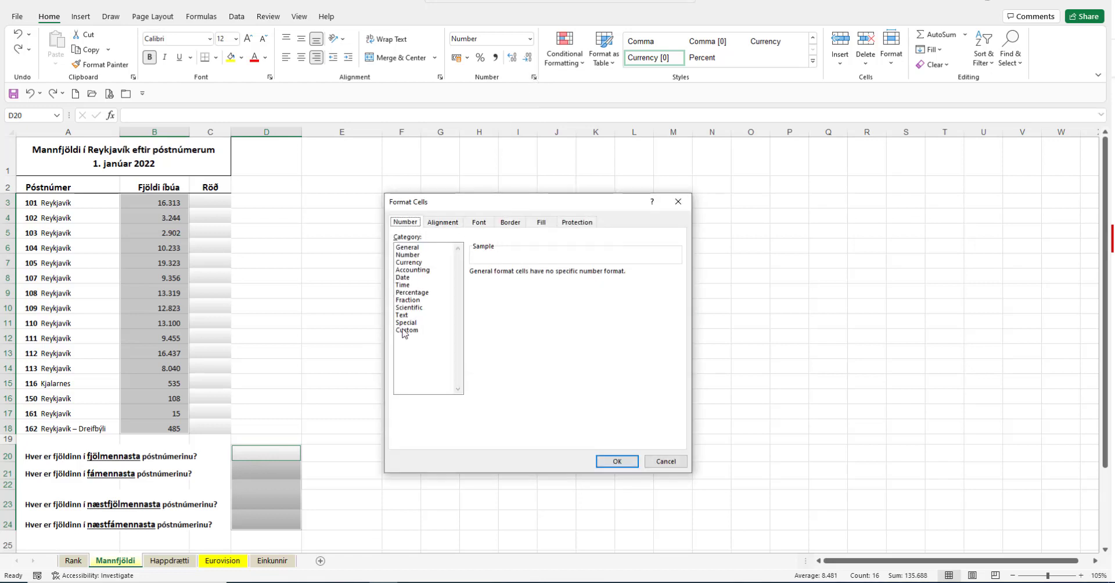
{"action": "left_click", "coordinate": [404, 330]}
{"action": "left_click", "coordinate": [486, 317]}
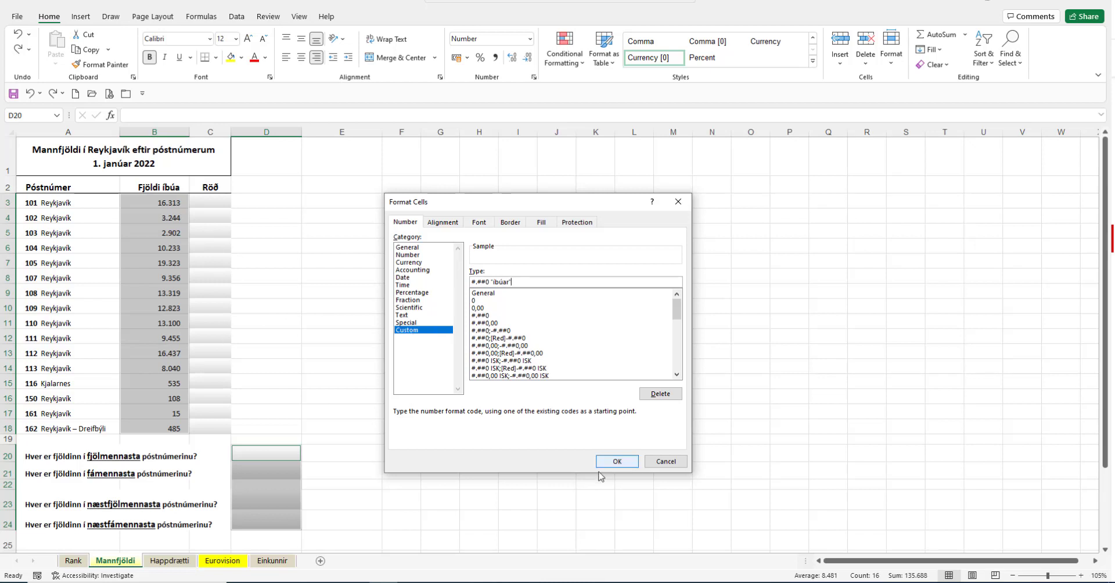
{"action": "left_click", "coordinate": [617, 461]}
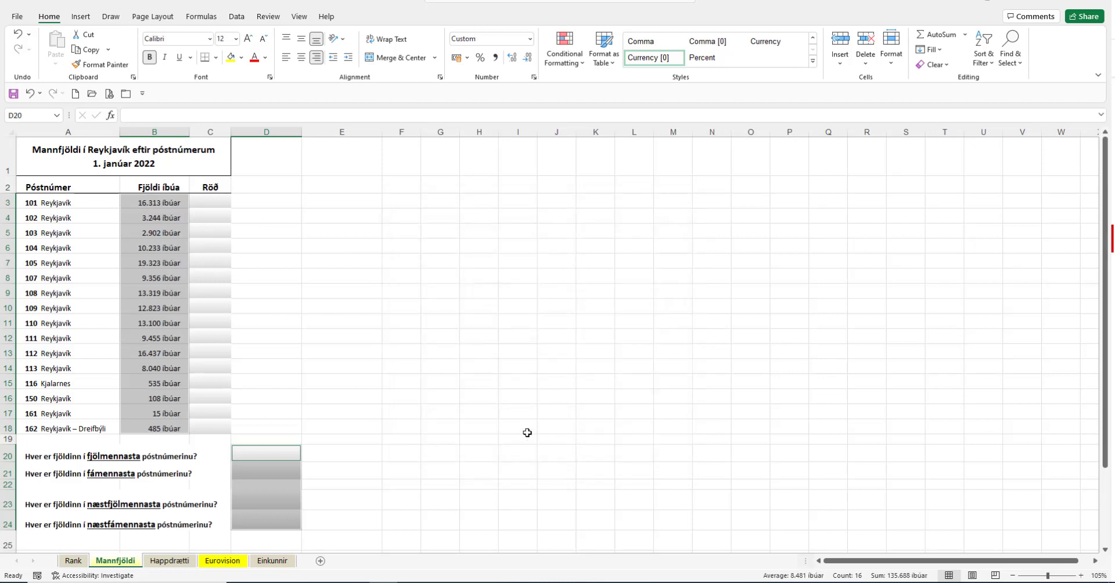
{"action": "left_click", "coordinate": [166, 200]}
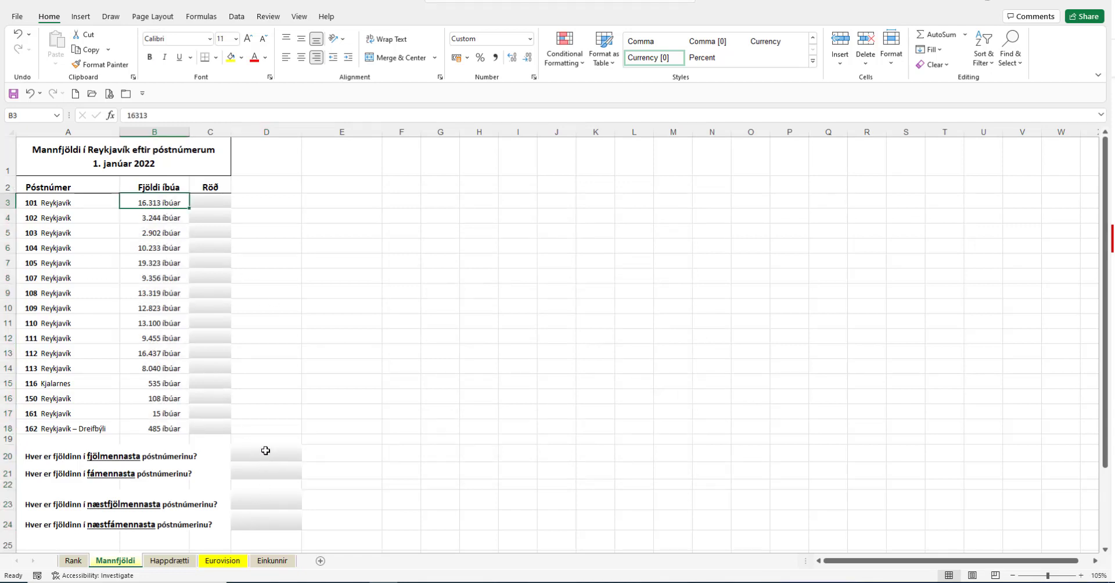
Insert a RANK function in C3 ranking B3 against the absolute range $B$3:$B$18 with order 0.
{"action": "left_click", "coordinate": [220, 201]}
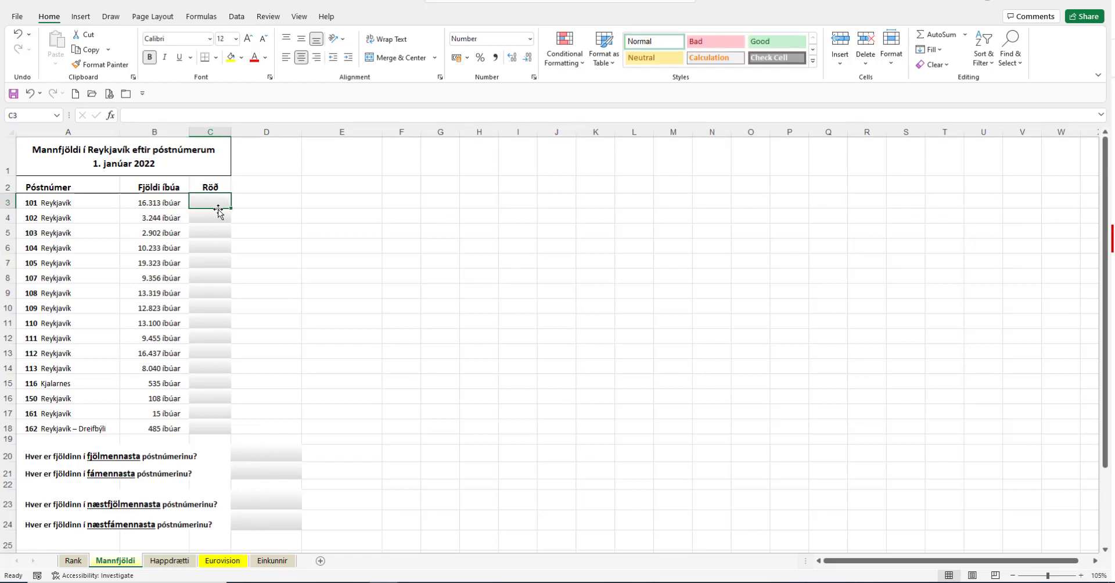
{"action": "left_click", "coordinate": [110, 115]}
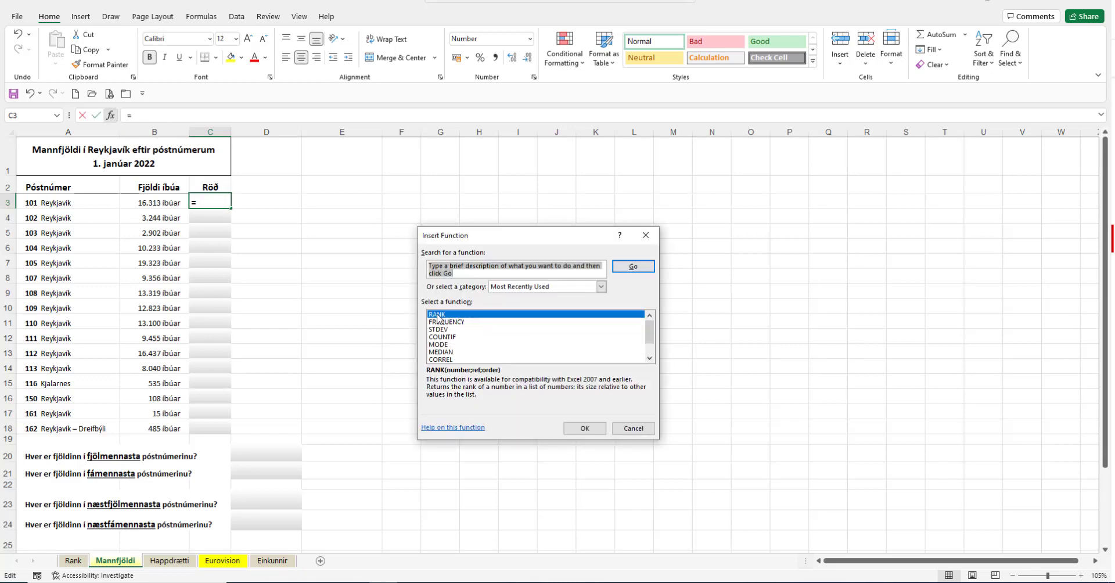
{"action": "left_click", "coordinate": [581, 430]}
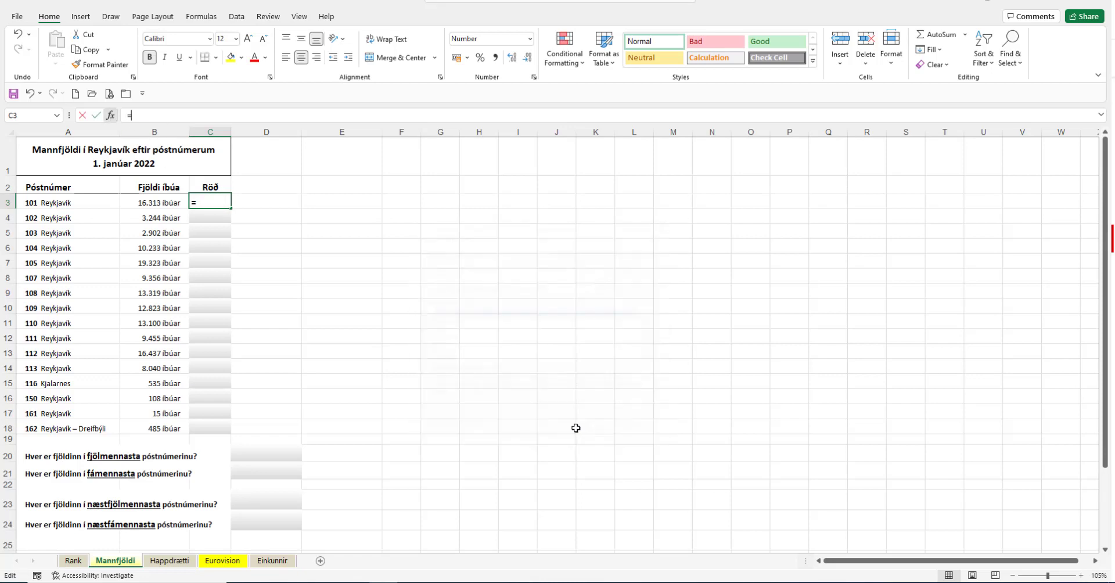
{"action": "left_click", "coordinate": [161, 201]}
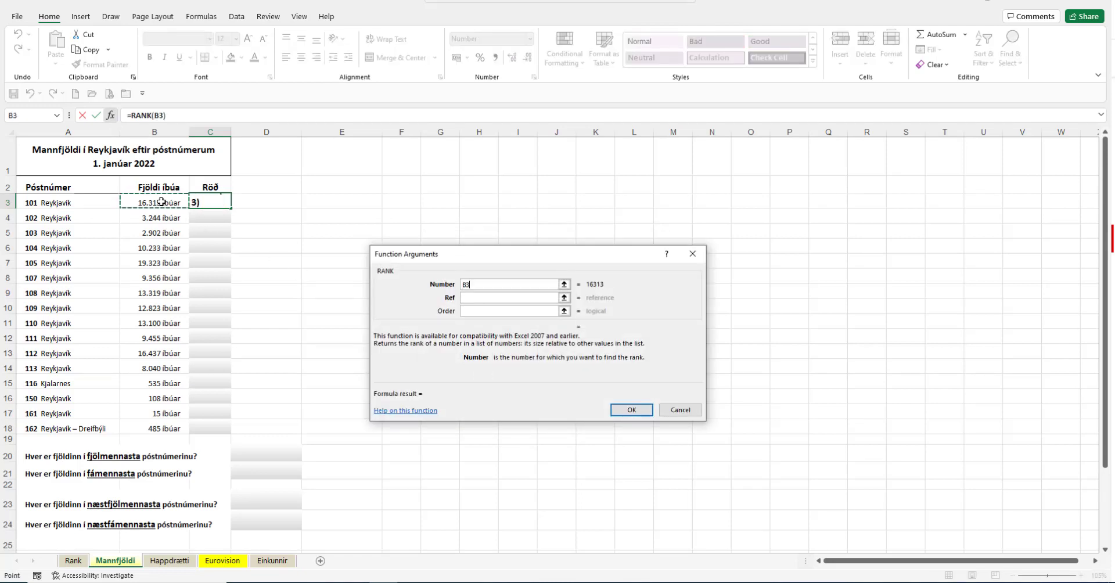
{"action": "key", "text": "Tab"}
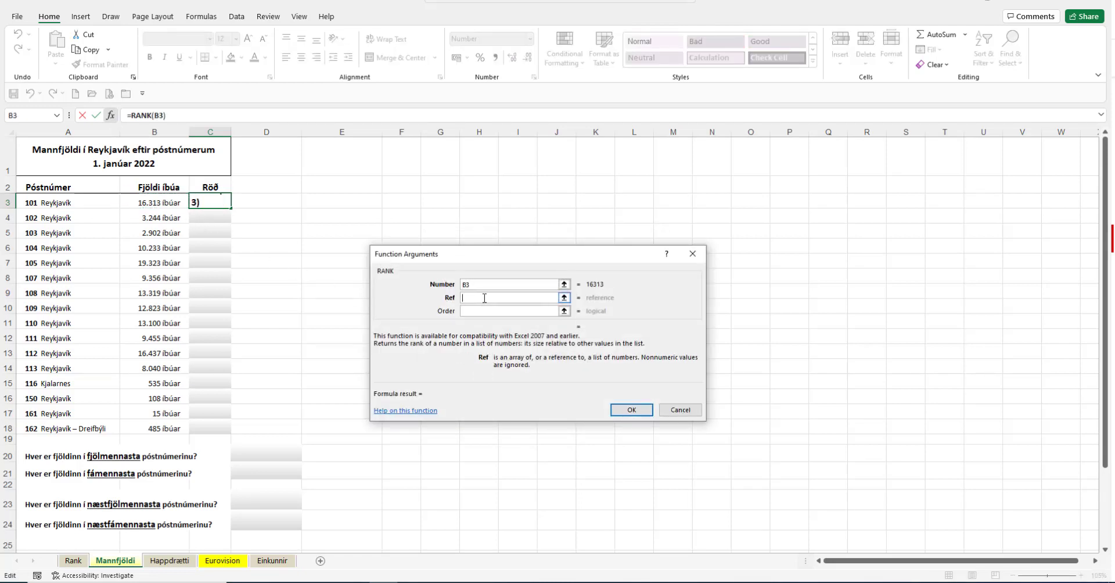
{"action": "left_click_drag", "start_coordinate": [156, 206], "coordinate": [156, 428]}
{"action": "key", "text": "F4"}
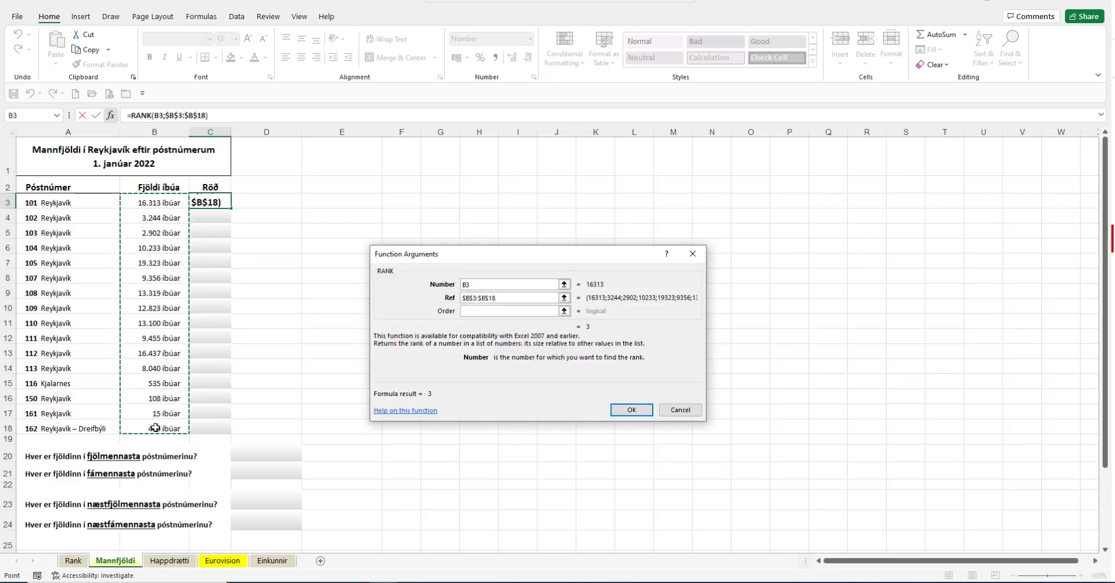
{"action": "left_click", "coordinate": [480, 311]}
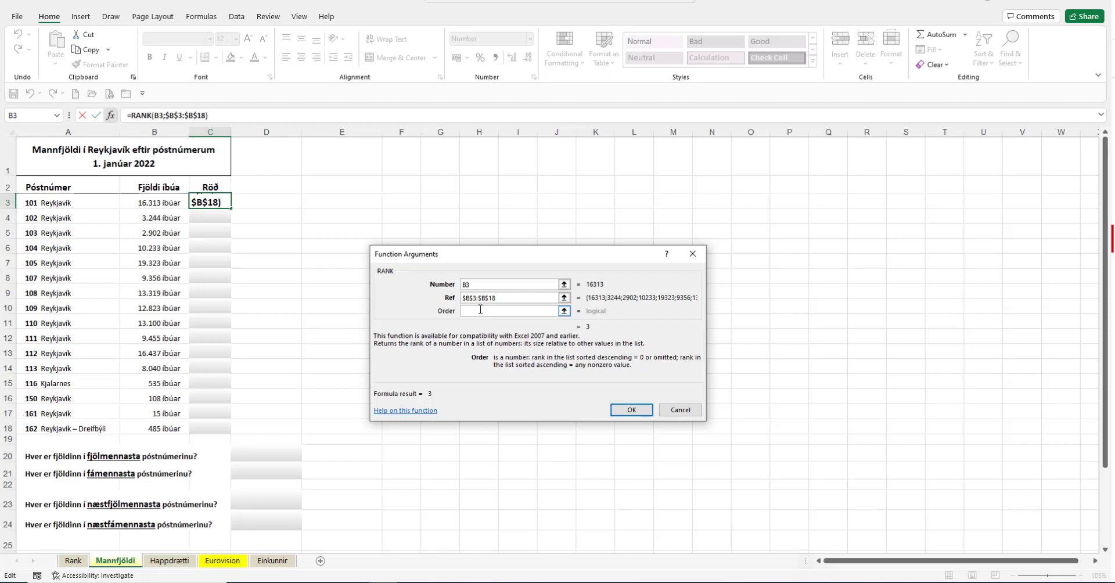
{"action": "type", "text": "0"}
{"action": "left_click", "coordinate": [632, 409]}
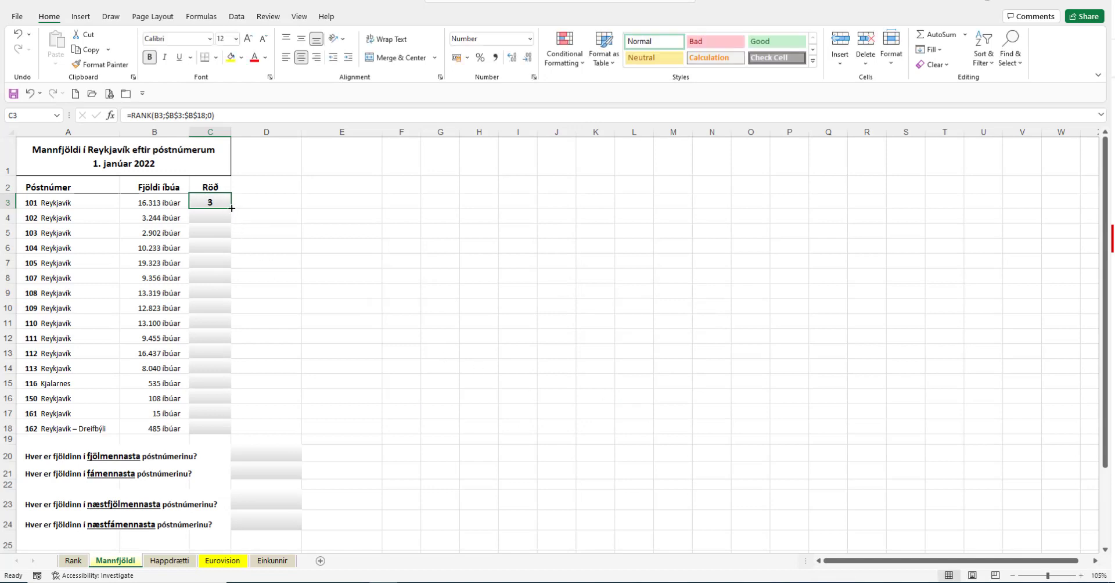
Fill the rank formula from C3 down to C18 and check the ranks of postcodes 105 and 112.
{"action": "left_click_drag", "start_coordinate": [231, 208], "coordinate": [217, 430]}
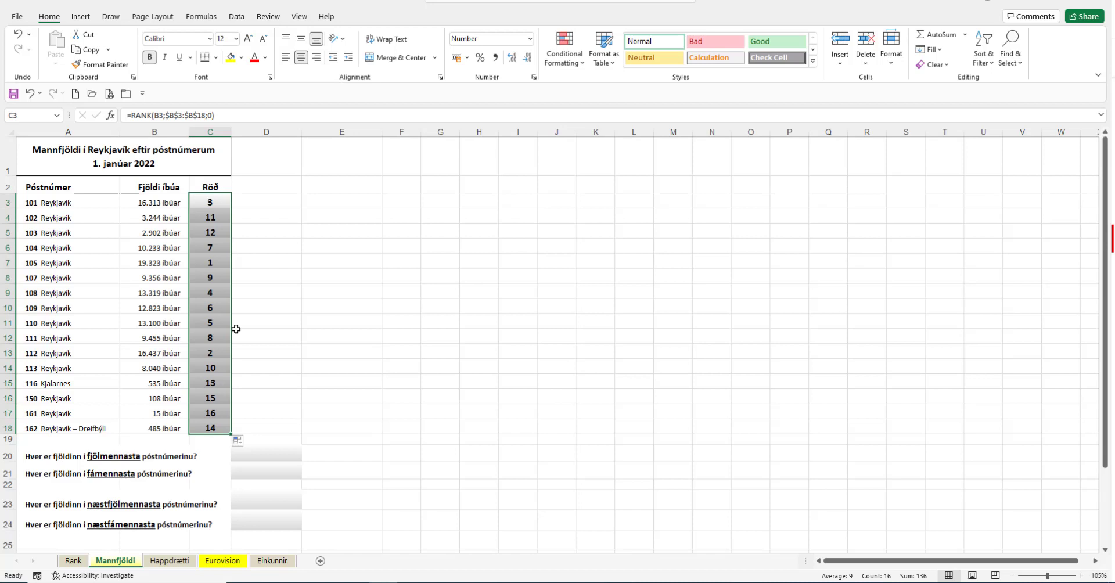
{"action": "left_click_drag", "start_coordinate": [82, 262], "coordinate": [195, 262]}
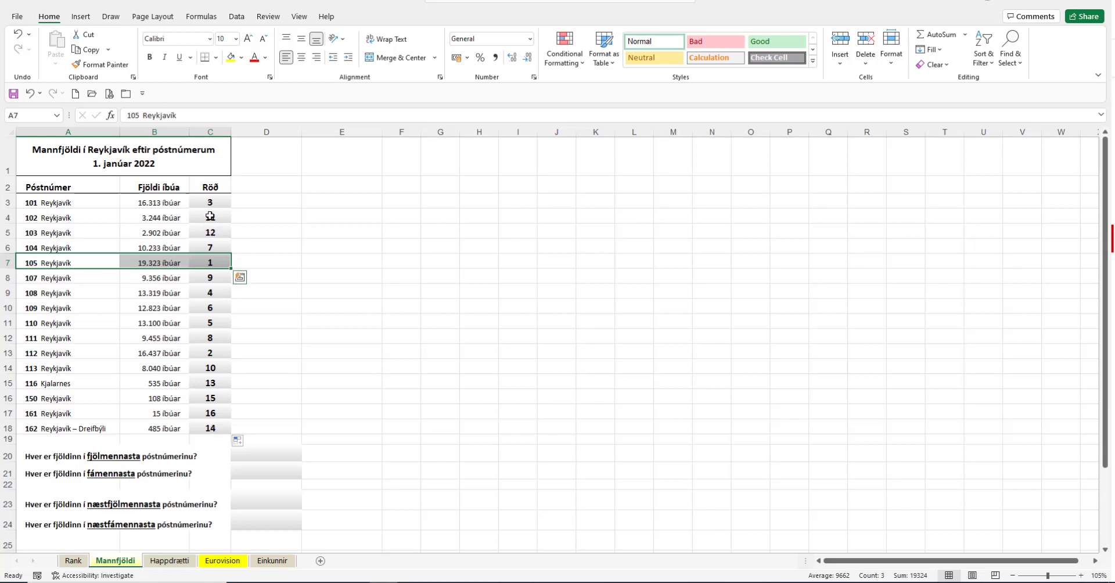
{"action": "left_click", "coordinate": [210, 348]}
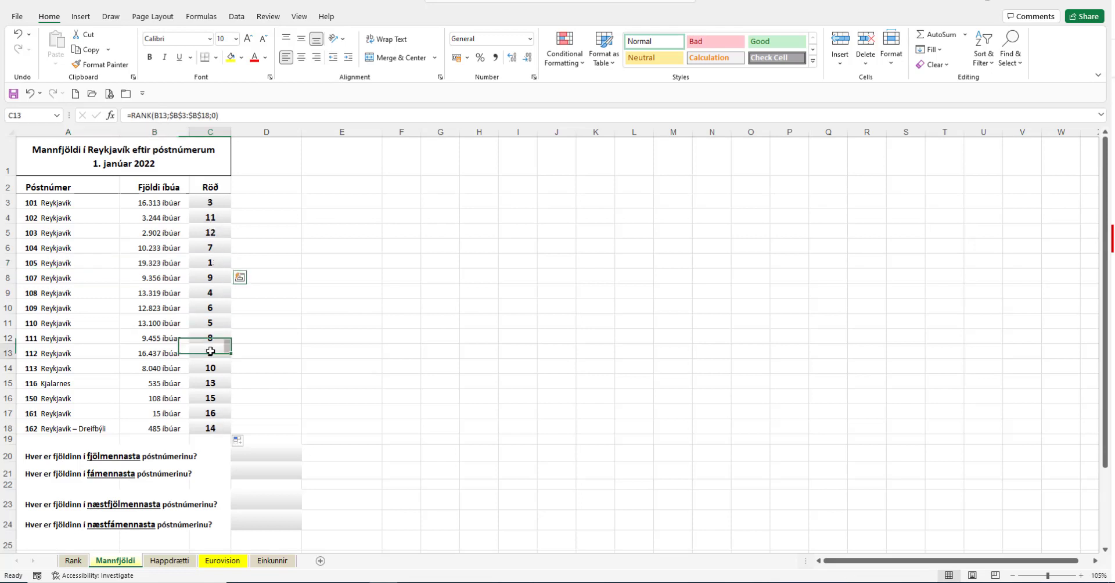
{"action": "left_click", "coordinate": [75, 353]}
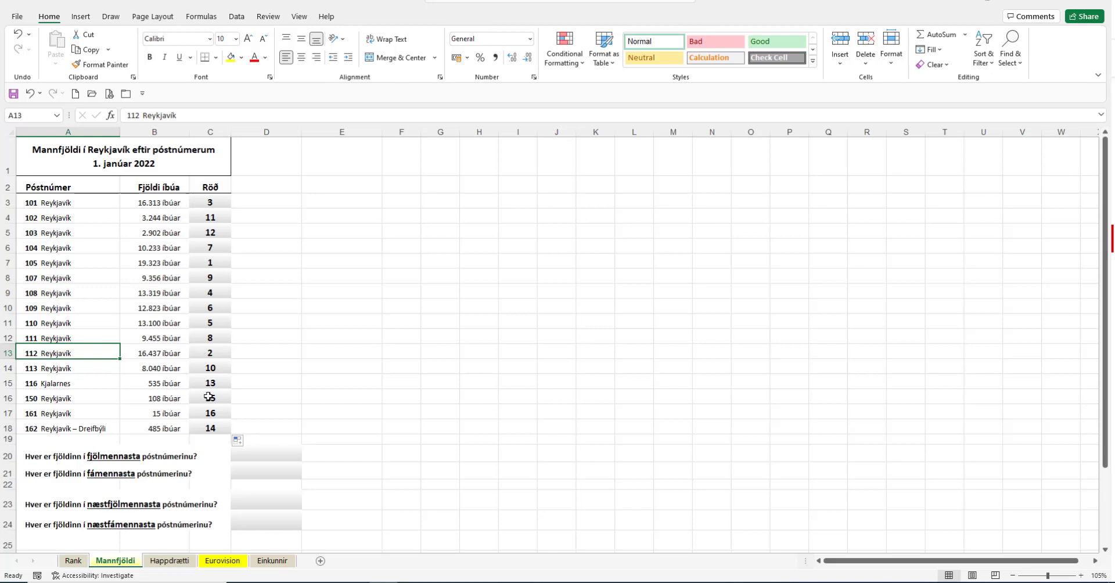
Calculate the most populous postcode's population in D20 with MAX over B3:B18 and check it against B7.
{"action": "left_click", "coordinate": [271, 457]}
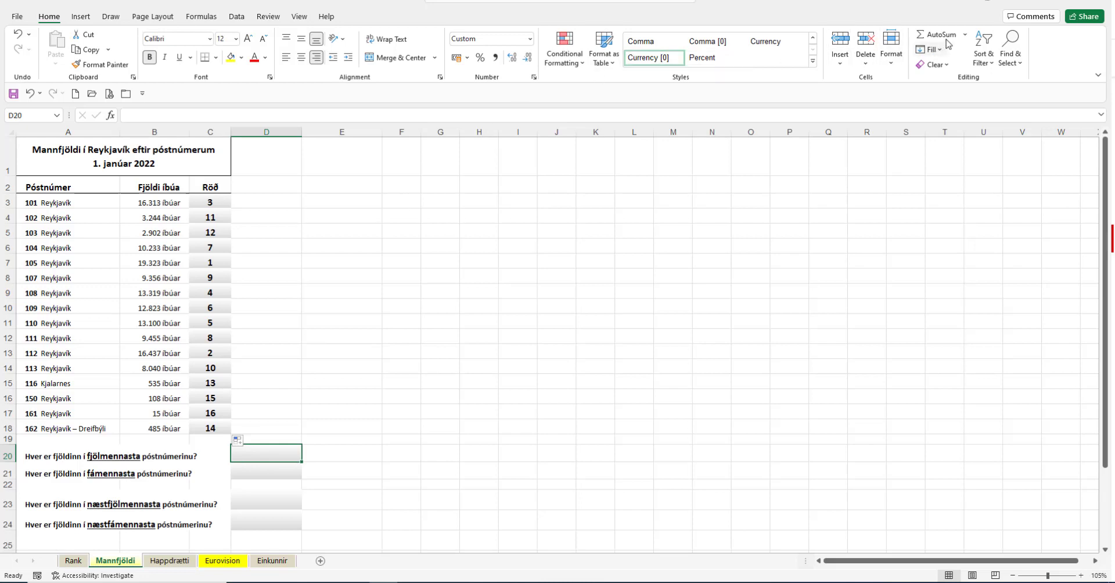
{"action": "left_click", "coordinate": [967, 36]}
{"action": "left_click", "coordinate": [943, 101]}
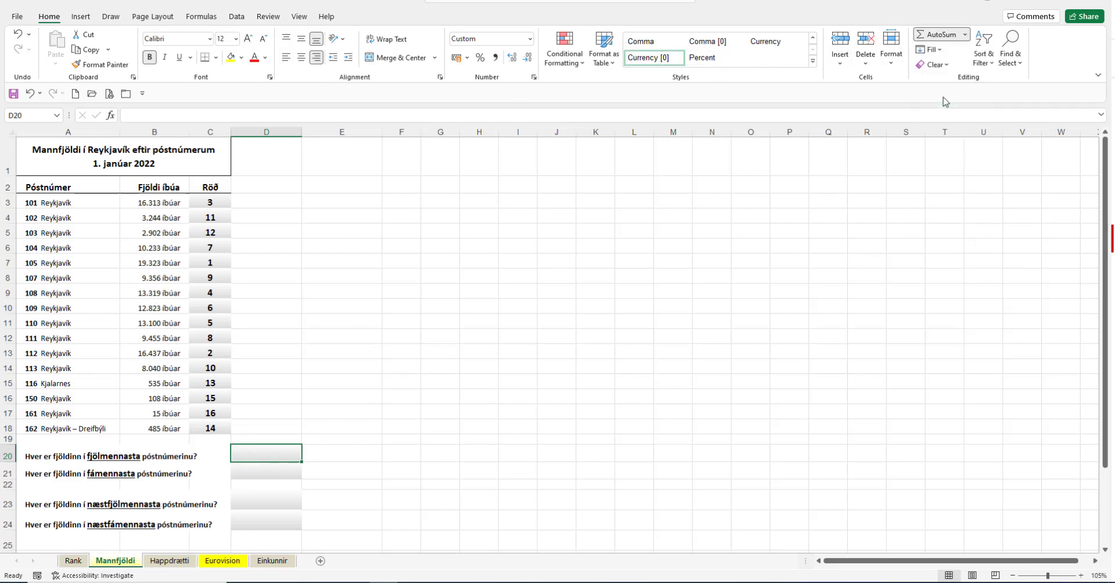
{"action": "left_click_drag", "start_coordinate": [153, 204], "coordinate": [151, 430]}
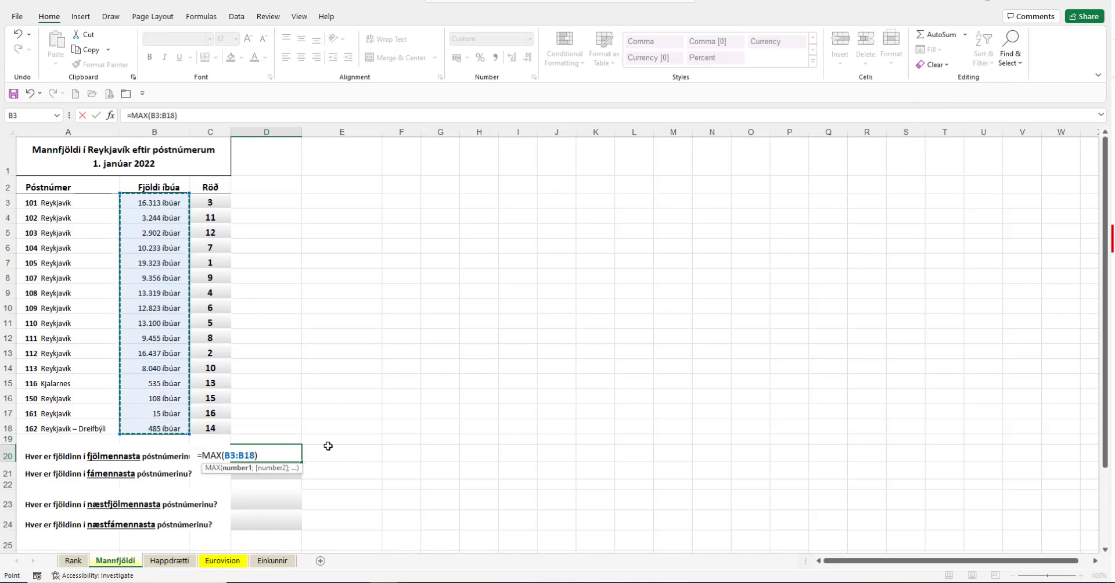
{"action": "key", "text": "Return"}
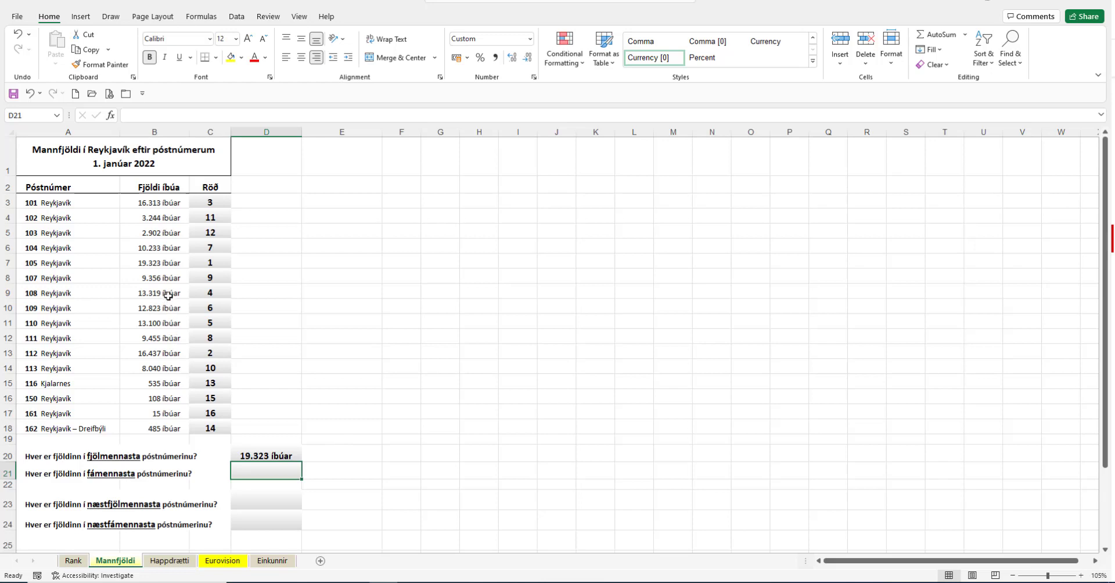
{"action": "left_click", "coordinate": [171, 265]}
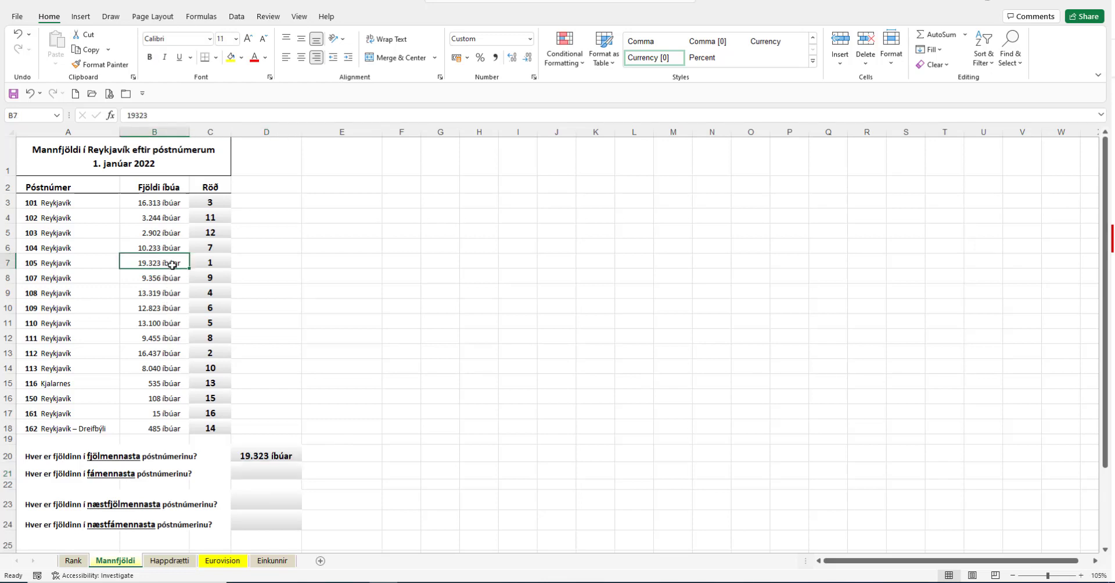
Calculate the least populous postcode's population in D21 with MIN over B3:B18.
{"action": "left_click", "coordinate": [261, 469]}
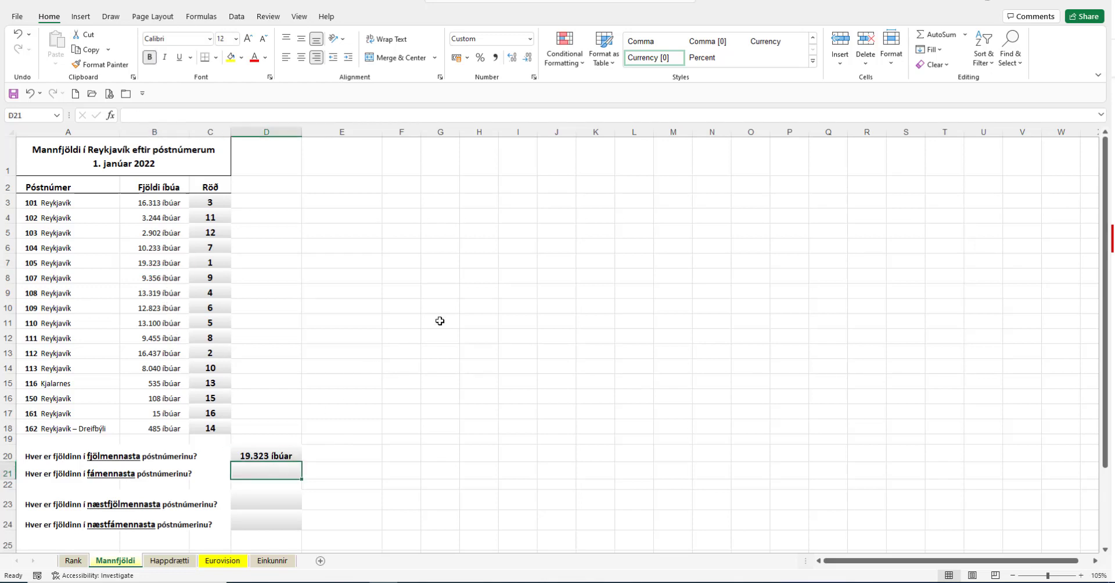
{"action": "left_click", "coordinate": [964, 35]}
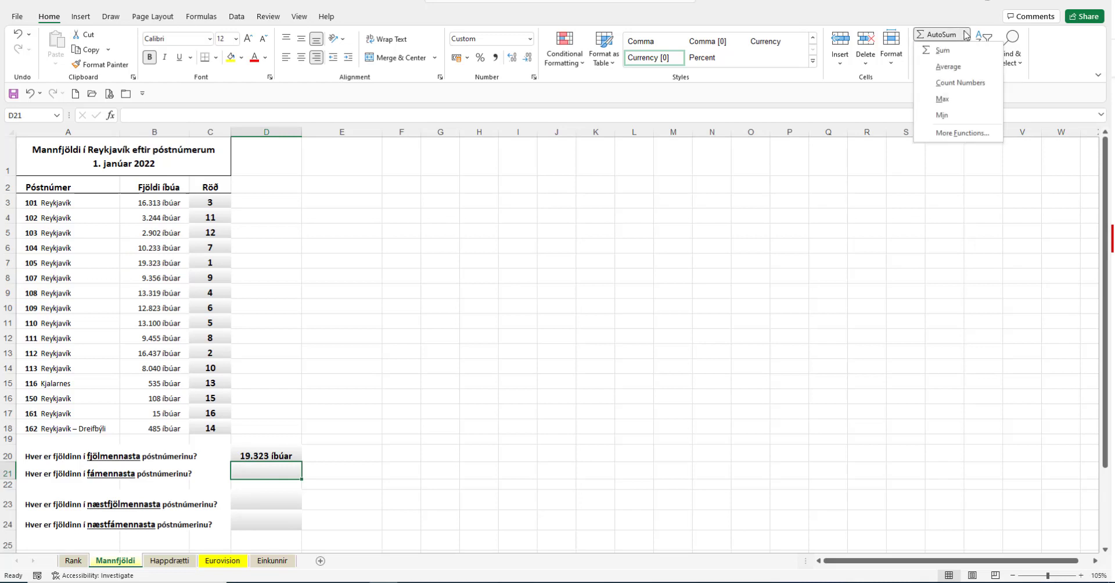
{"action": "left_click", "coordinate": [941, 116]}
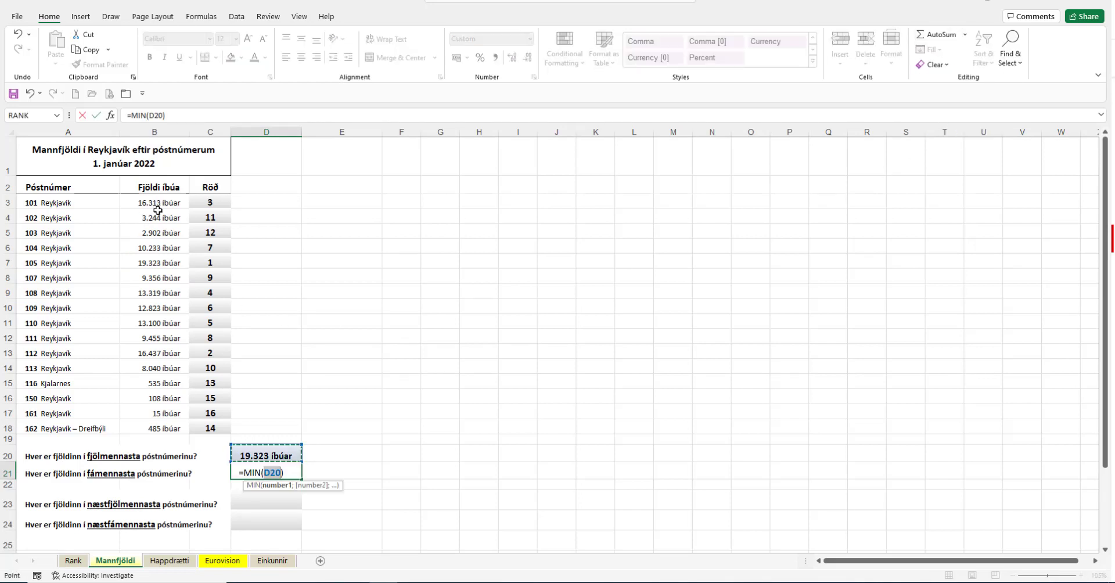
{"action": "left_click_drag", "start_coordinate": [155, 202], "coordinate": [141, 428]}
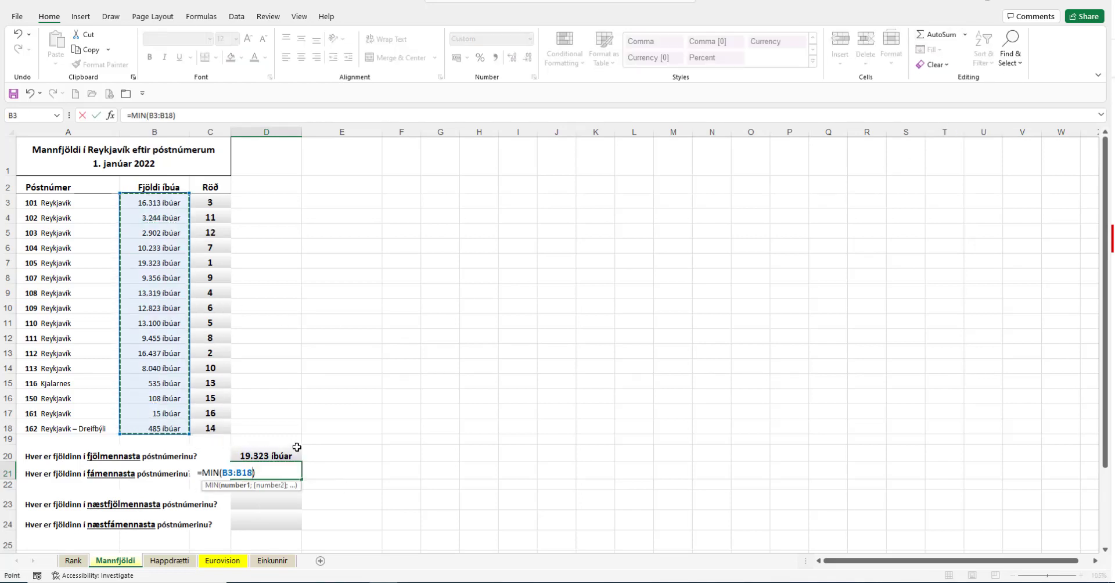
{"action": "key", "text": "Return"}
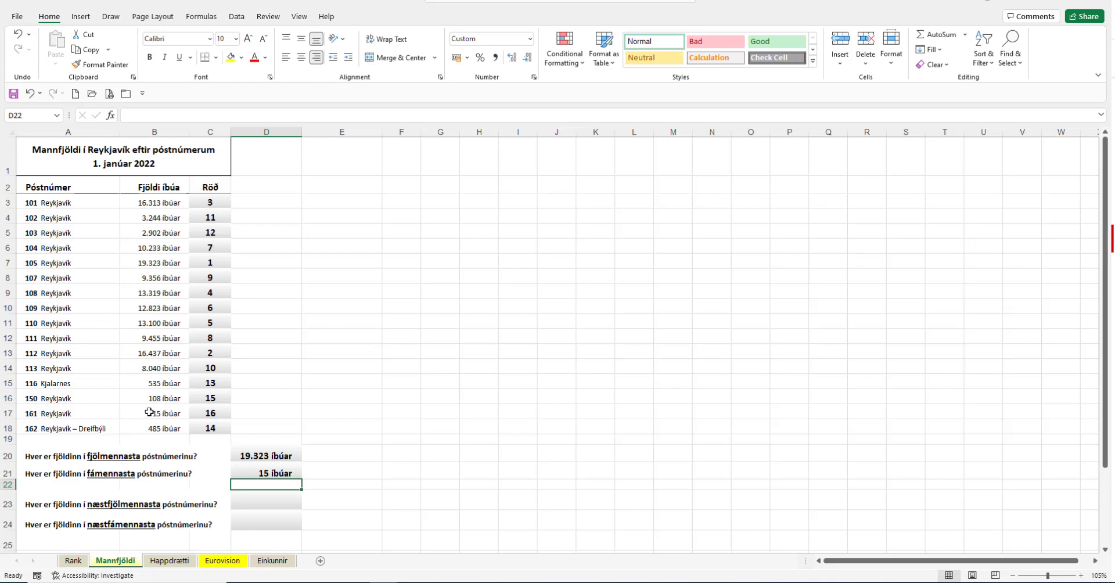
Insert a LARGE function in D23 over B3:B18 with K set to 2 for the second most populous postcode.
{"action": "left_click", "coordinate": [253, 500]}
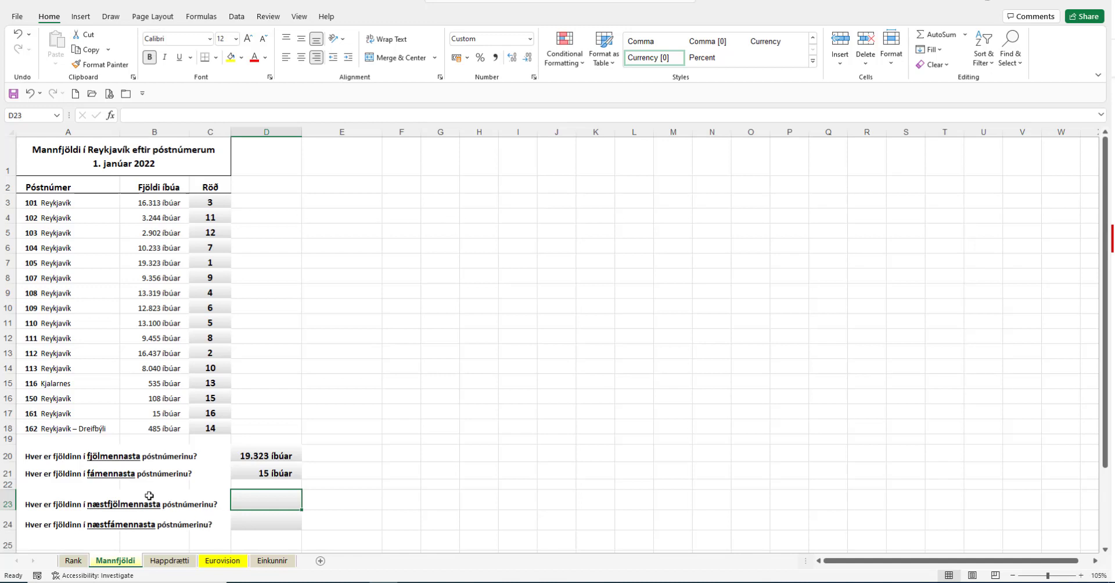
{"action": "left_click", "coordinate": [110, 115]}
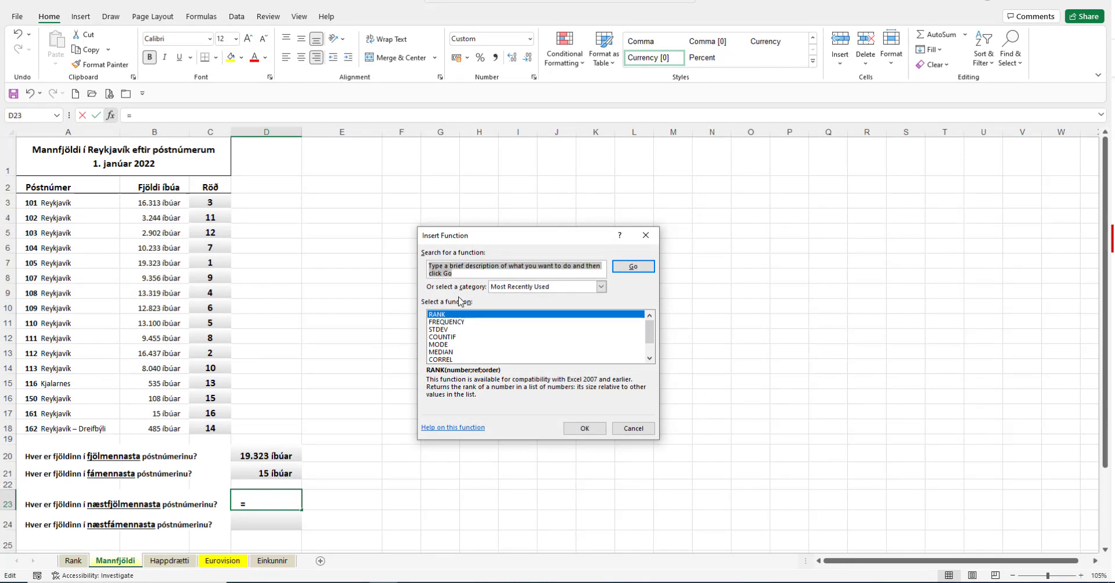
{"action": "type", "text": "large"}
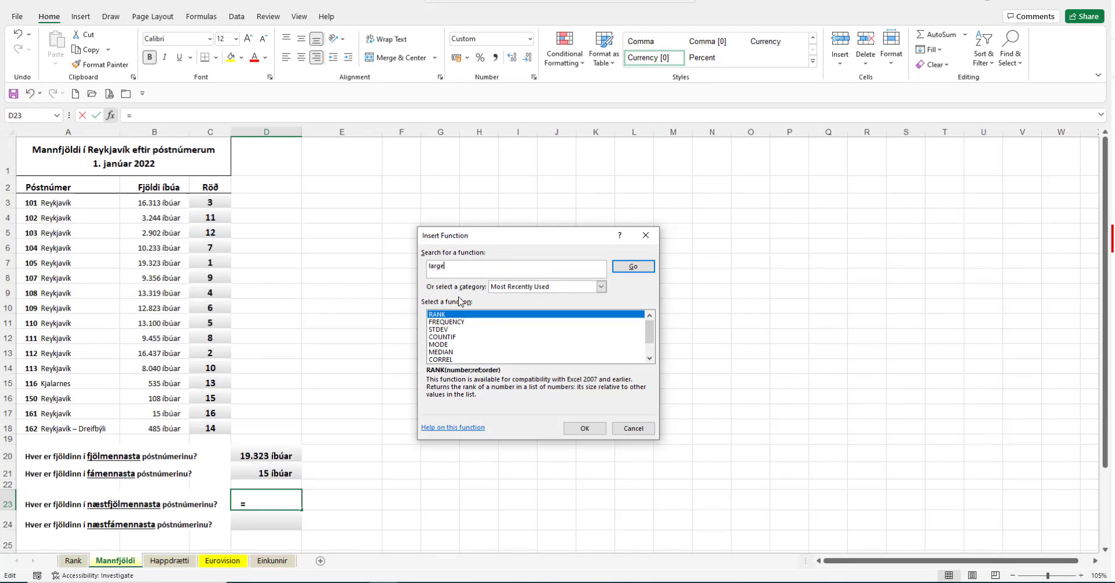
{"action": "key", "text": "Return"}
{"action": "left_click", "coordinate": [584, 428]}
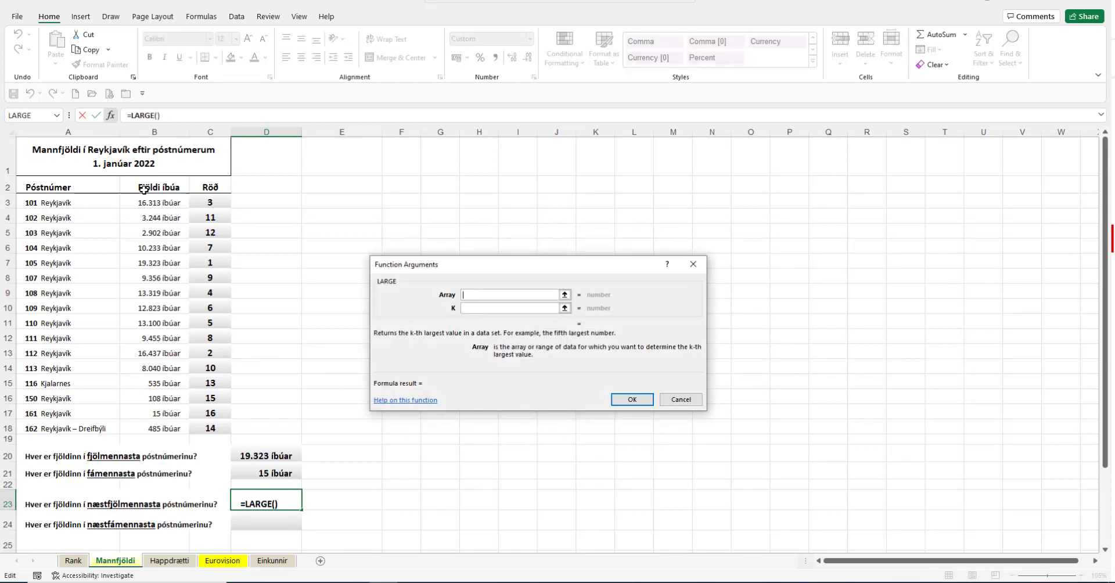
{"action": "left_click_drag", "start_coordinate": [152, 203], "coordinate": [149, 428]}
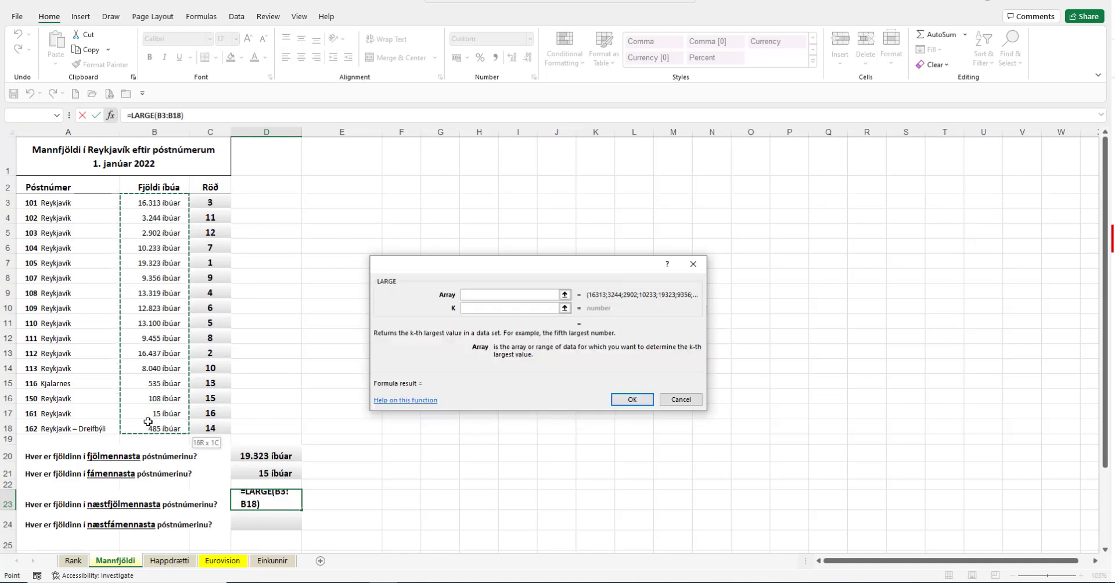
{"action": "left_click", "coordinate": [491, 308]}
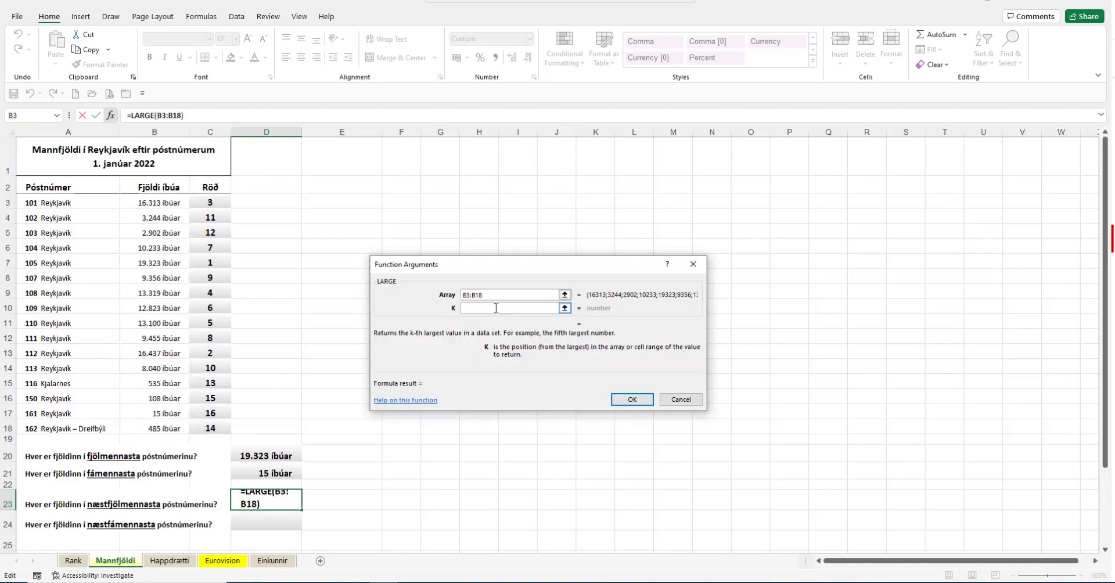
{"action": "type", "text": "2"}
{"action": "left_click", "coordinate": [632, 399]}
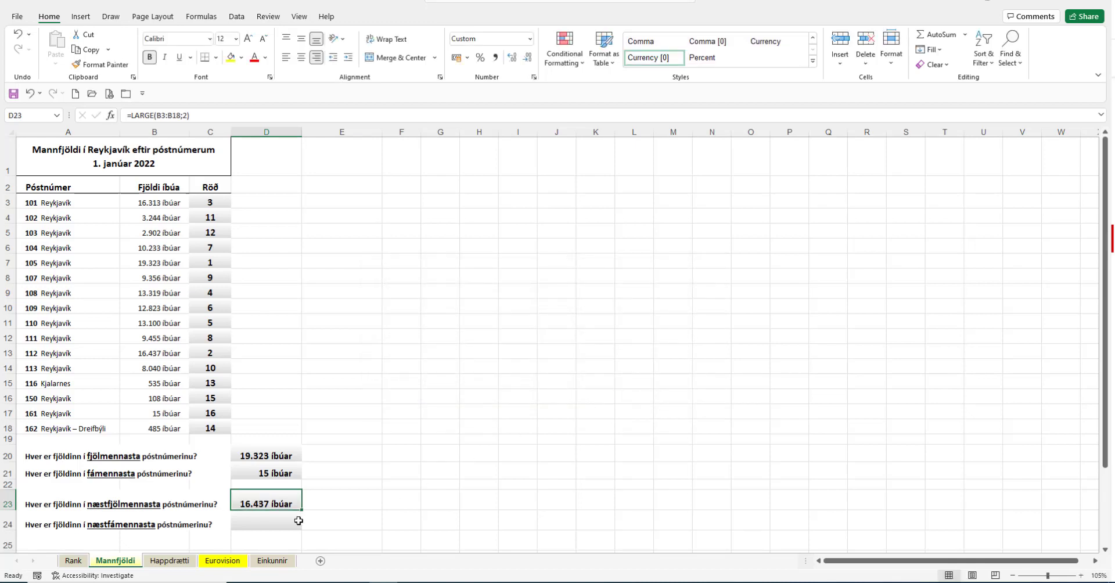
Insert a SMALL function in D24 over B3:B18 with K set to 2 for the second least populous postcode, and save the workbook.
{"action": "left_click", "coordinate": [274, 523]}
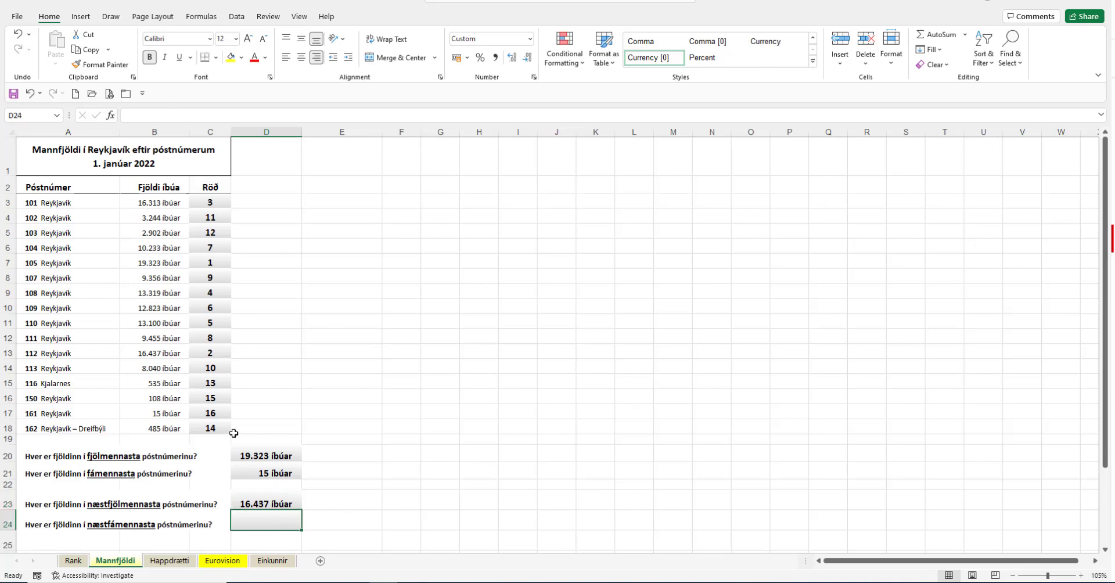
{"action": "left_click", "coordinate": [111, 115]}
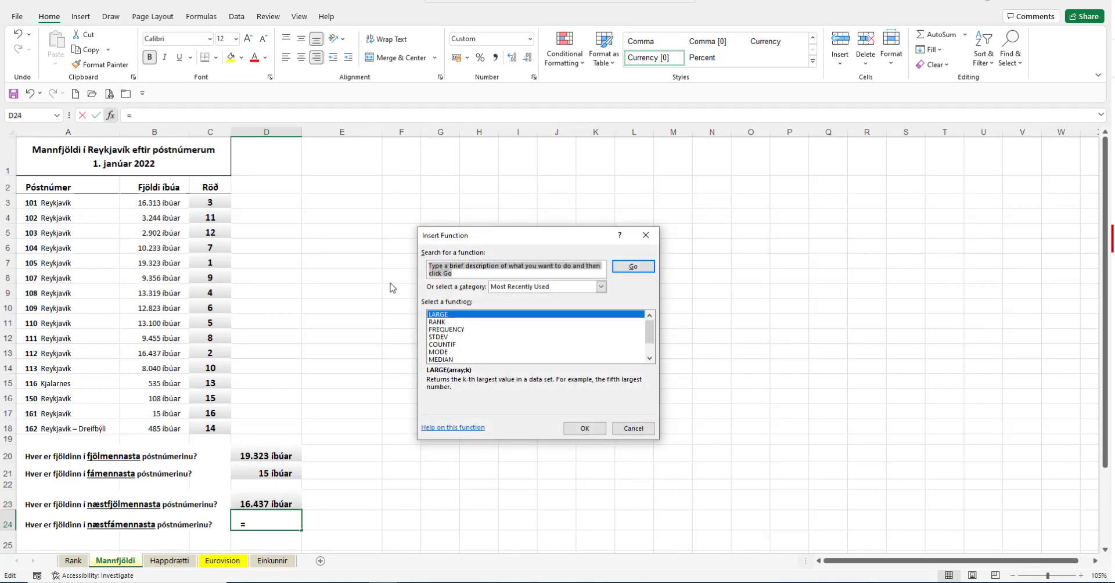
{"action": "type", "text": "small"}
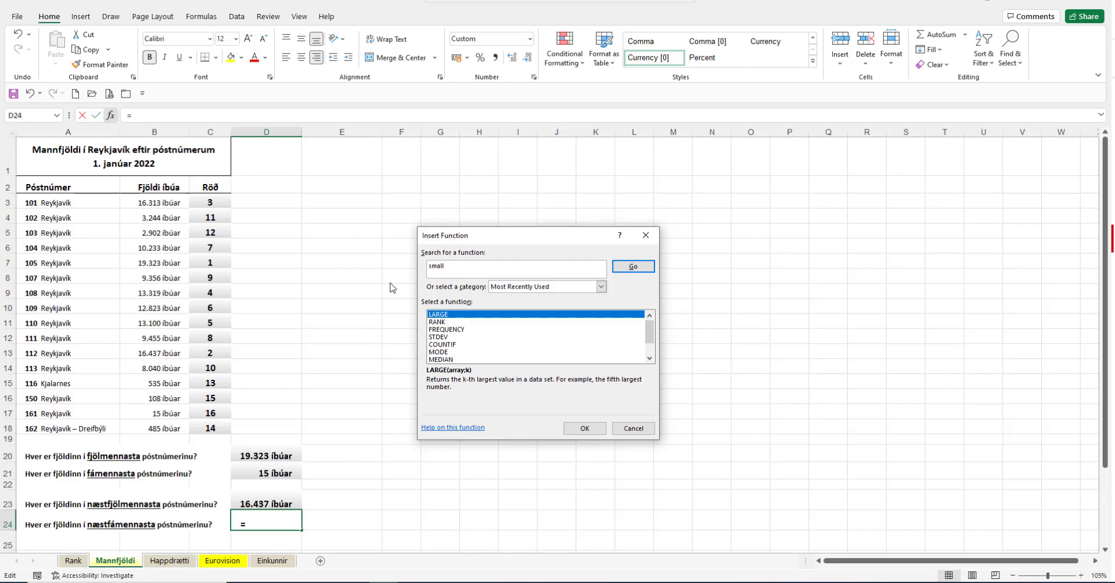
{"action": "left_click", "coordinate": [631, 266]}
{"action": "left_click", "coordinate": [576, 428]}
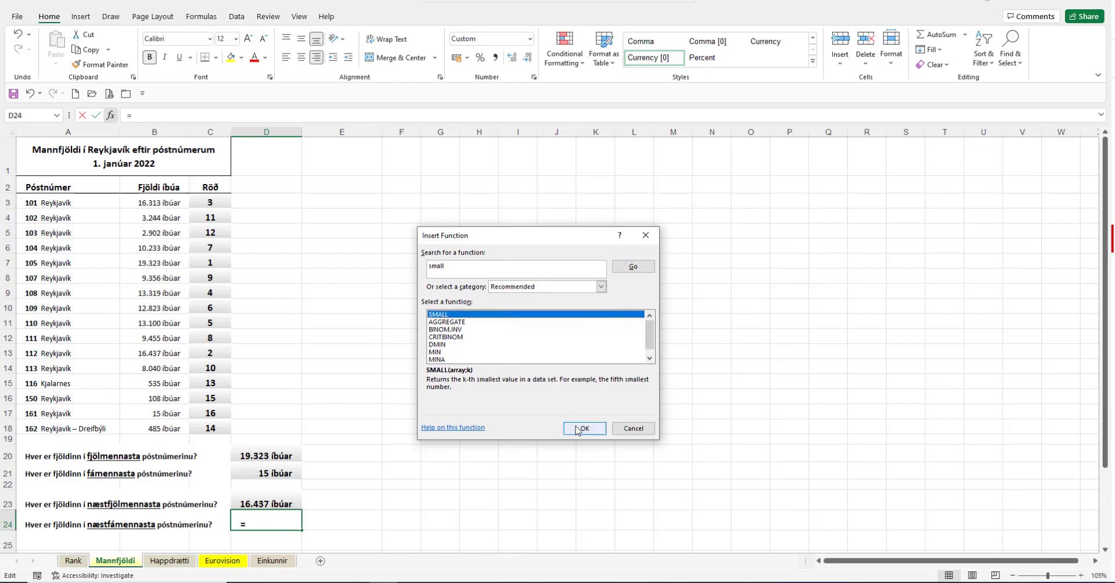
{"action": "left_click_drag", "start_coordinate": [160, 204], "coordinate": [169, 428]}
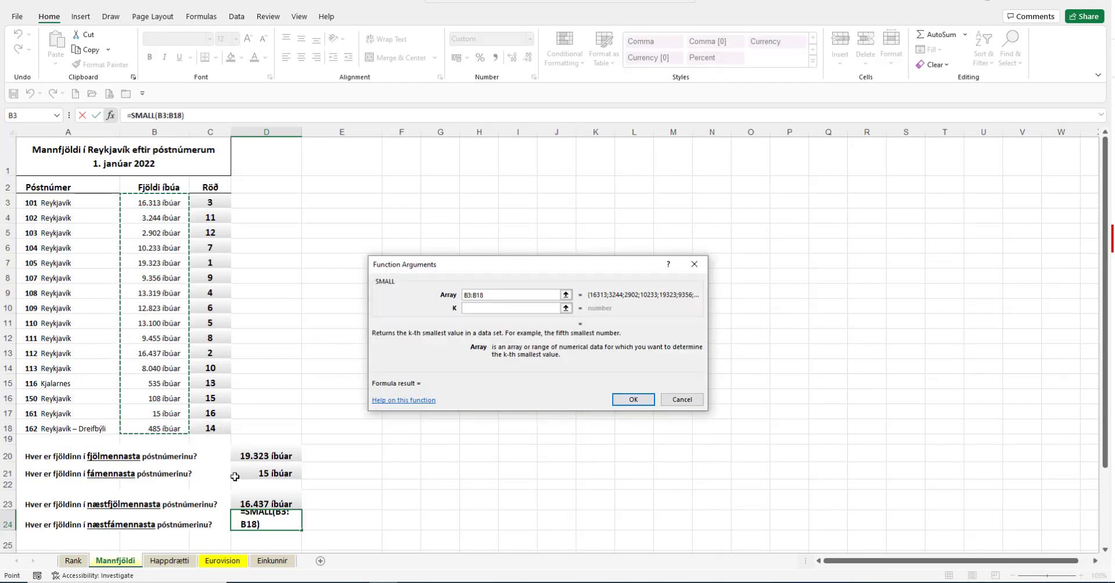
{"action": "left_click", "coordinate": [489, 306]}
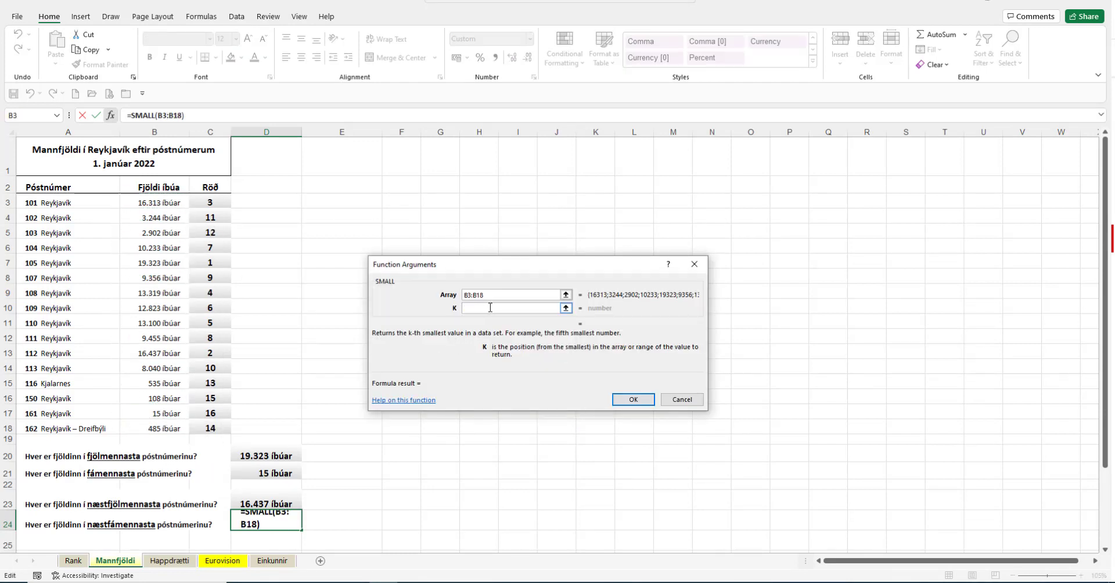
{"action": "type", "text": "2"}
{"action": "key", "text": "Return"}
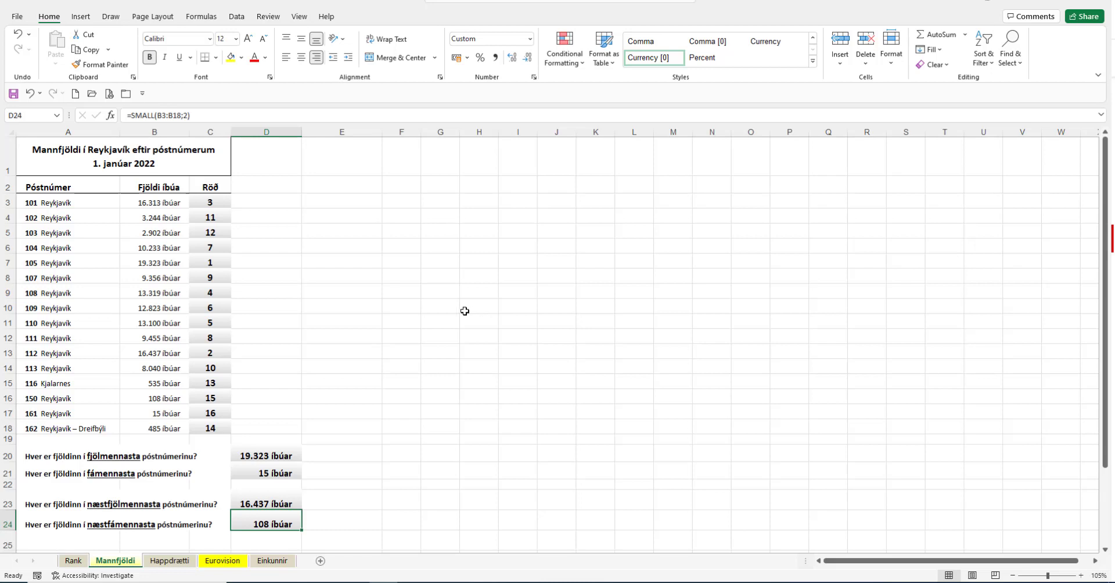
{"action": "left_click", "coordinate": [13, 93]}
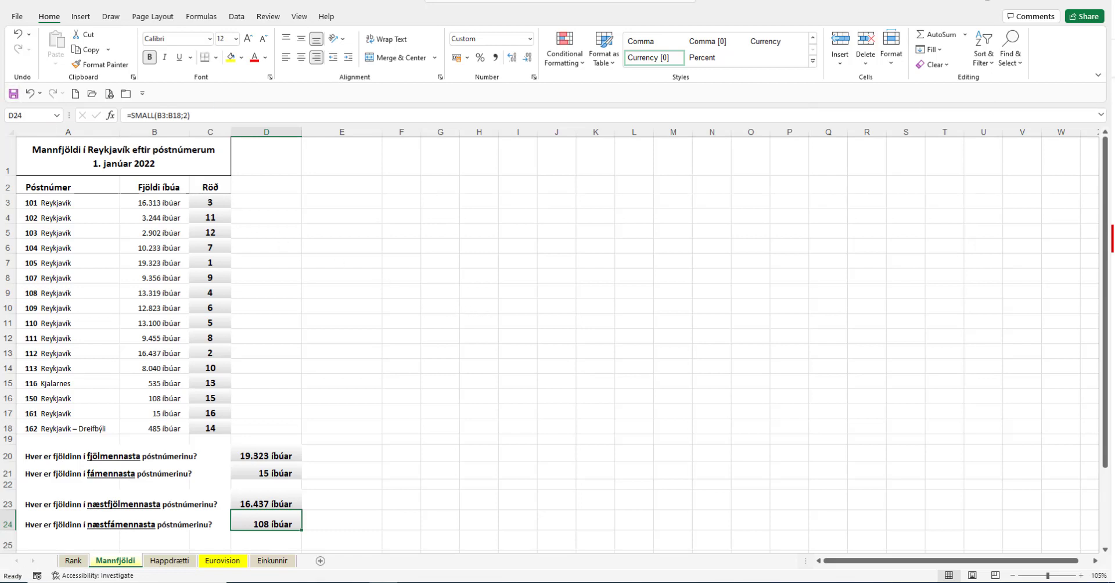